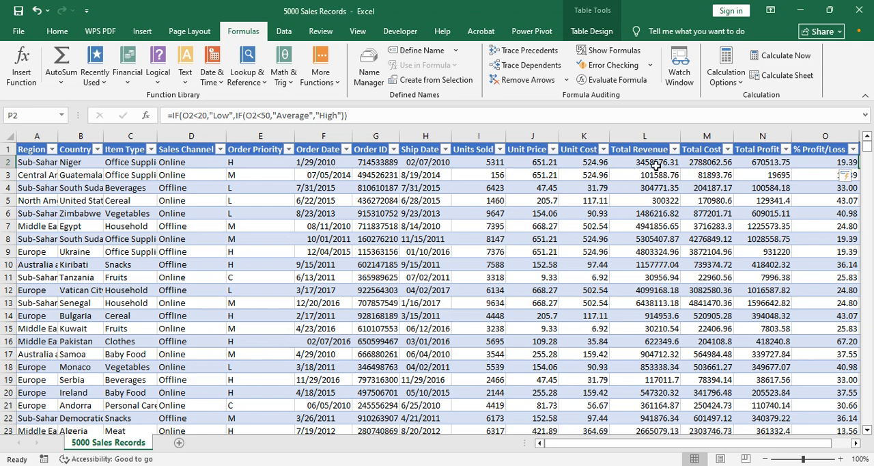
# Step: Trace the precedents of the first Total Revenue cell, L2, and remove the tracer arrows
pyautogui.click(657, 164)
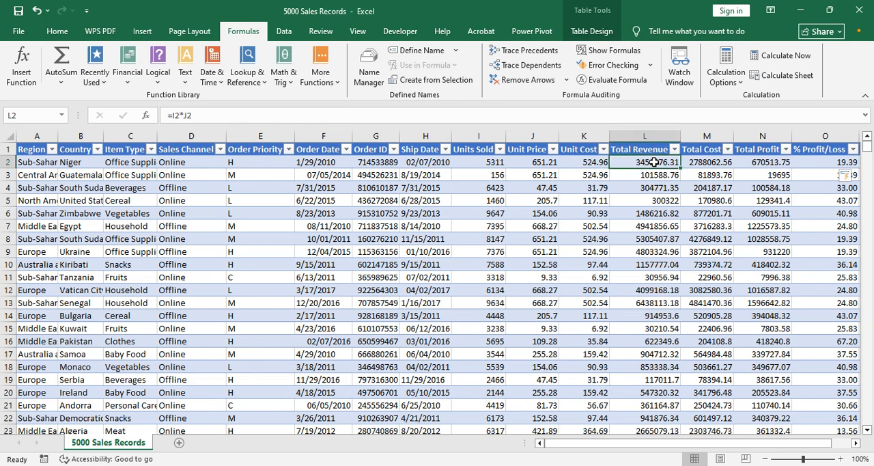
pyautogui.click(697, 164)
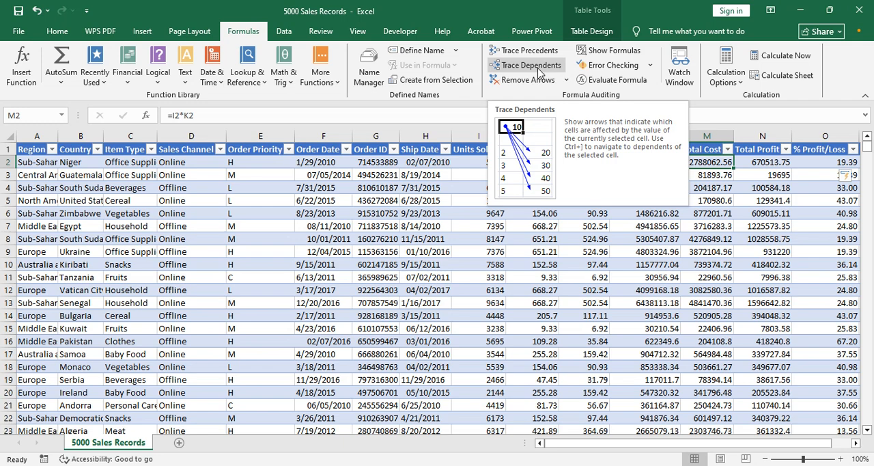
pyautogui.click(594, 240)
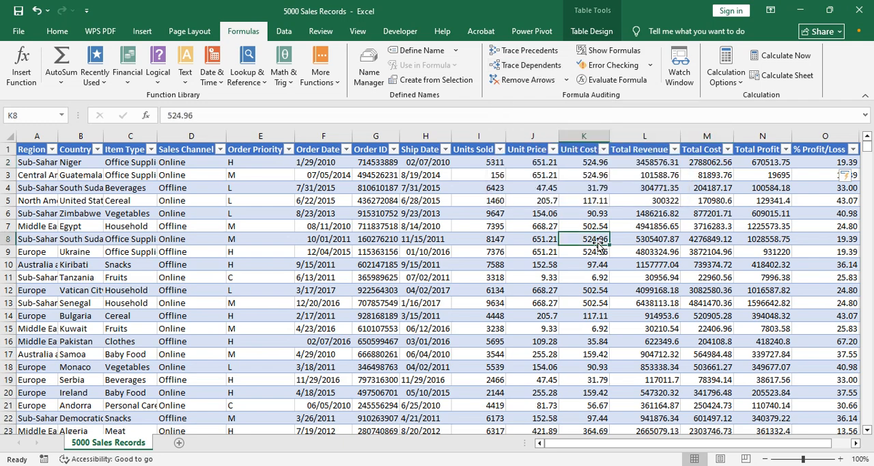
pyautogui.click(650, 163)
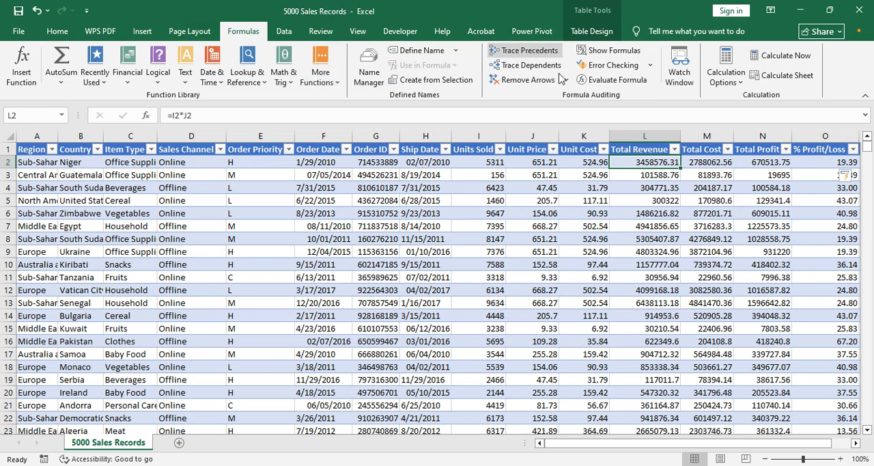
pyautogui.click(524, 56)
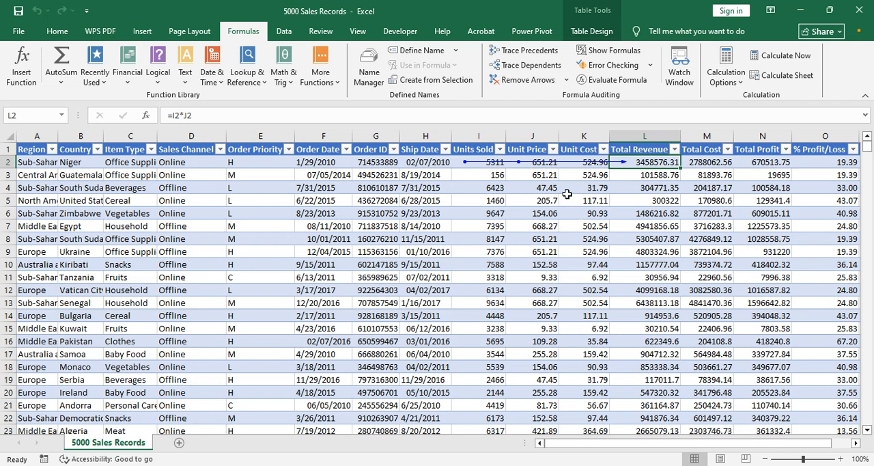
pyautogui.click(545, 188)
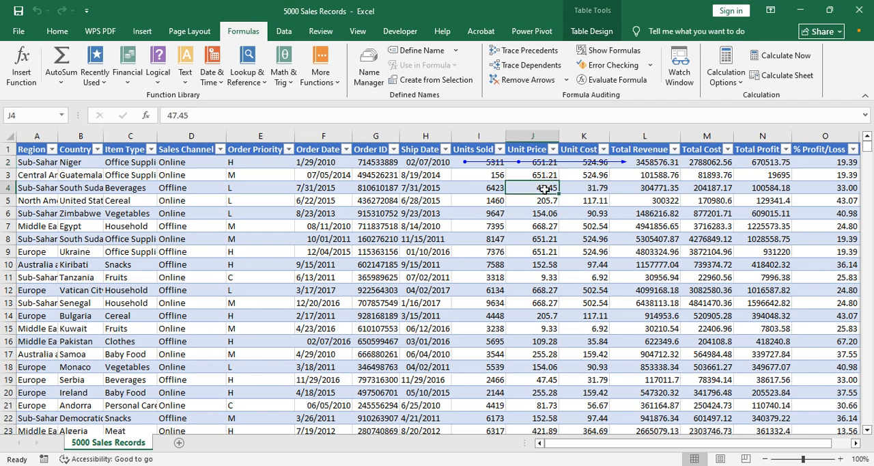
pyautogui.click(532, 80)
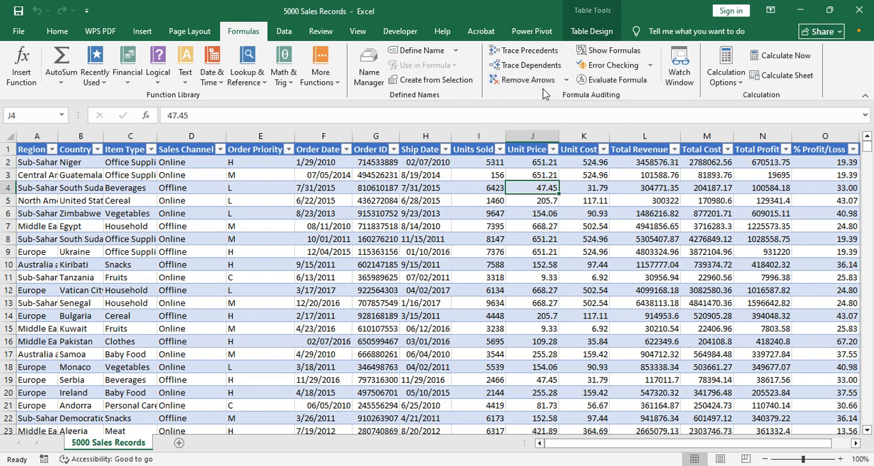
# Step: Trace the dependents of the first Units Sold cell, I2, remove the arrows and review the arrow removal options
pyautogui.click(492, 164)
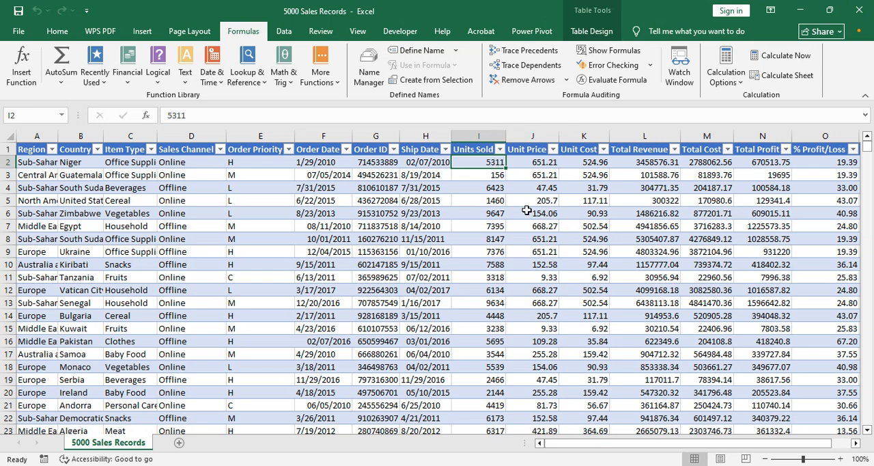
pyautogui.click(528, 67)
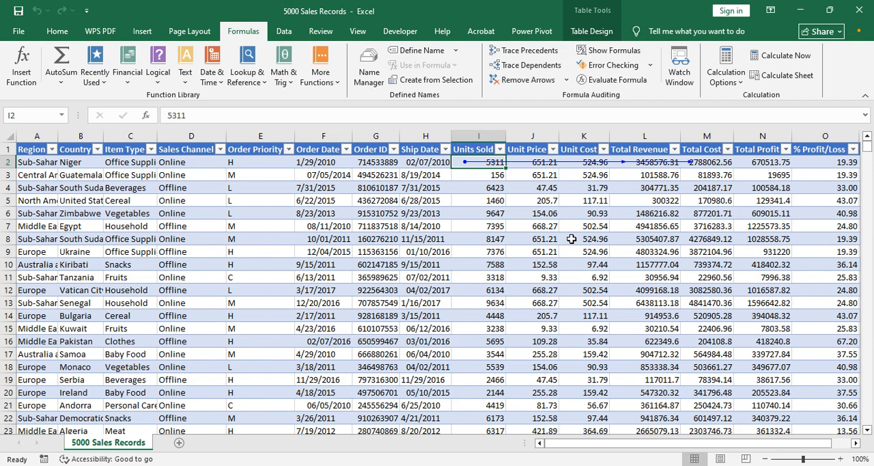
pyautogui.click(528, 80)
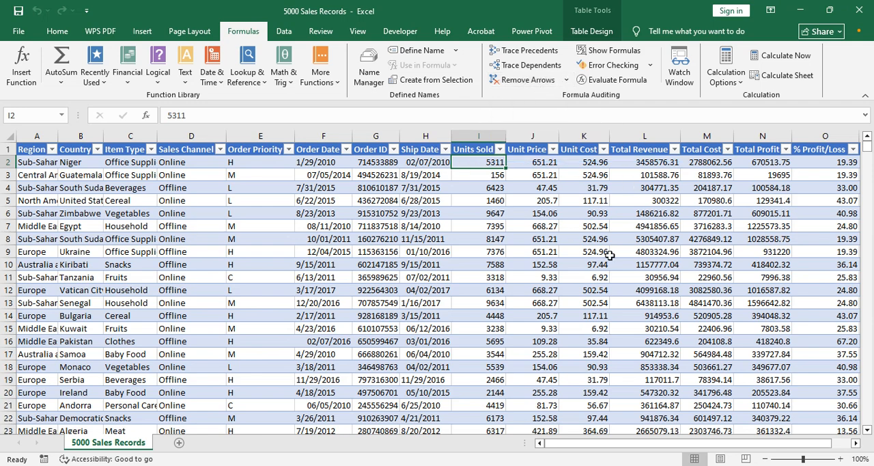
pyautogui.click(567, 80)
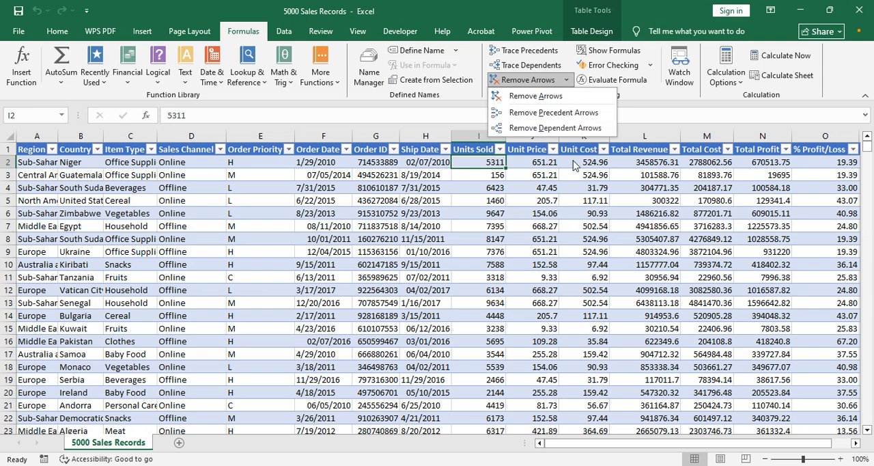
pyautogui.click(518, 175)
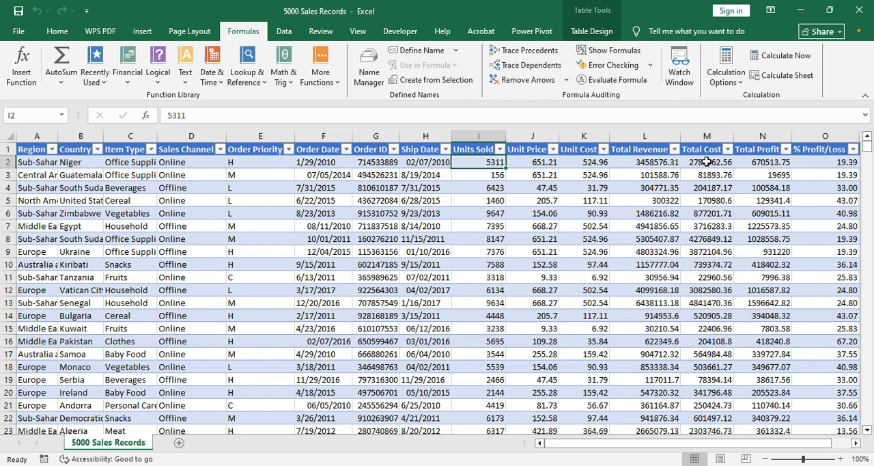
# Step: Replace the L2 reference in the Total Profit formula in N2 with the expression I2*J2 copied from L2
pyautogui.click(753, 163)
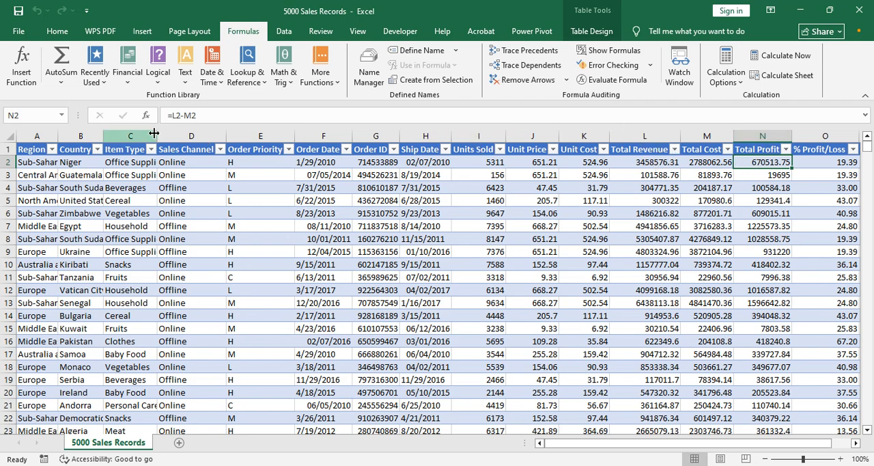
pyautogui.click(664, 163)
pyautogui.click(704, 164)
pyautogui.click(663, 165)
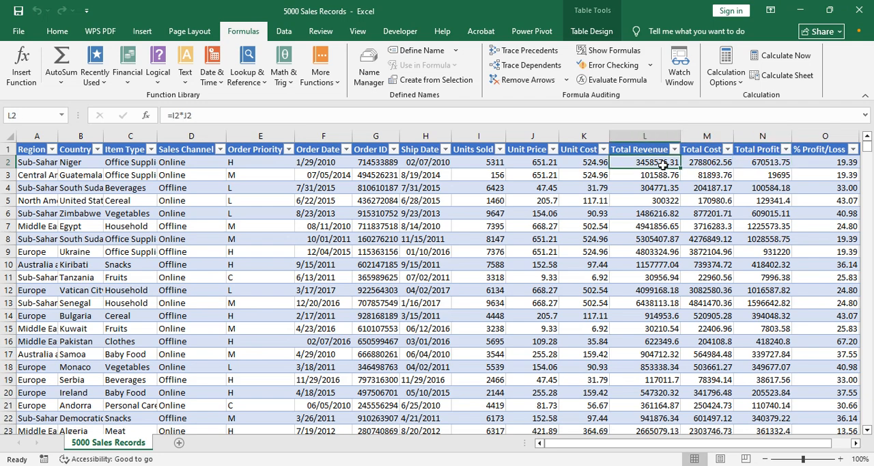
pyautogui.click(196, 116)
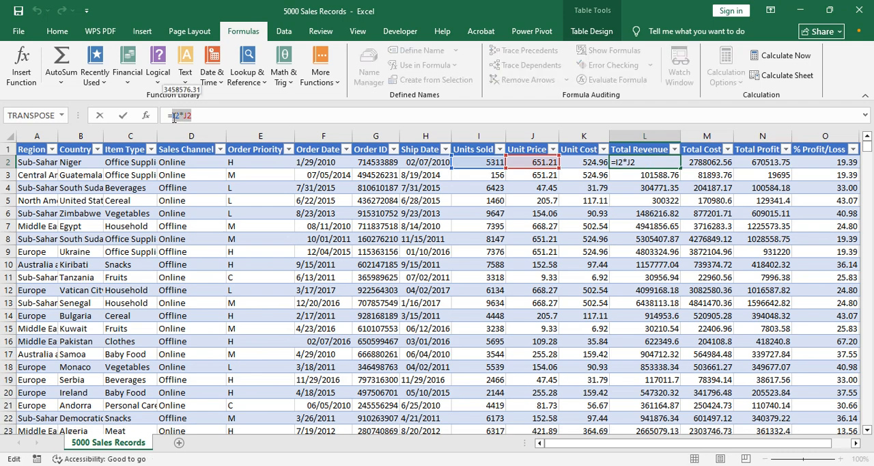
pyautogui.press('Return')
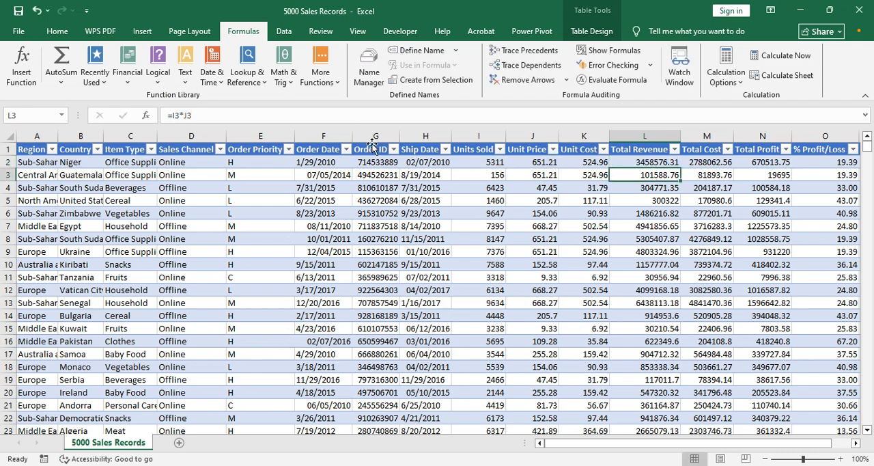
pyautogui.click(758, 162)
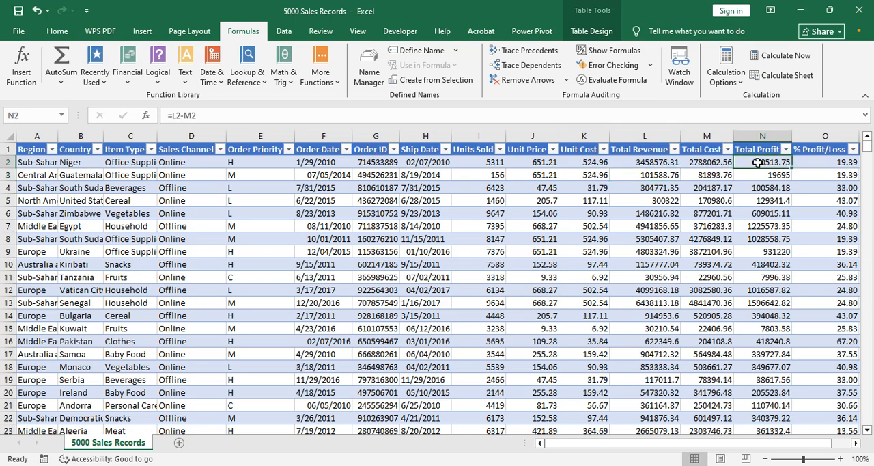
pyautogui.moveTo(181, 116); pyautogui.dragTo(175, 115)
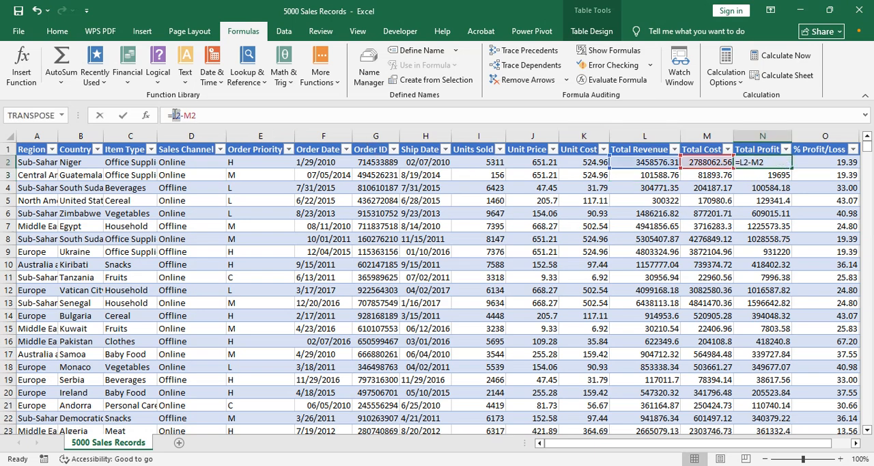
pyautogui.write('I2*J2')
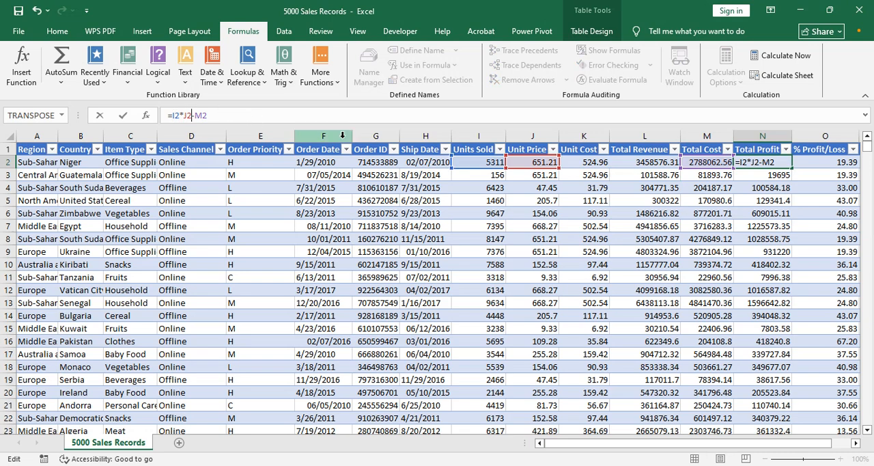
pyautogui.press('Return')
pyautogui.press('Up')
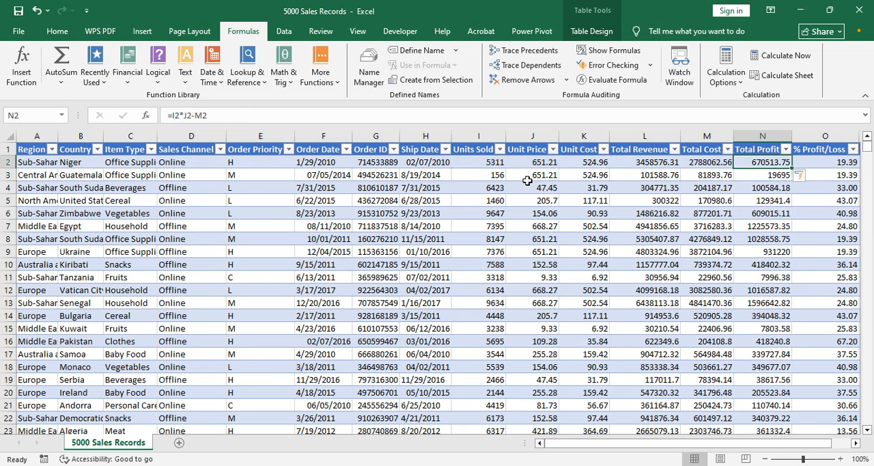
# Step: Replace the M2 reference in the N2 formula with the expression I2*K2 copied from the Total Cost cell M2
pyautogui.click(700, 166)
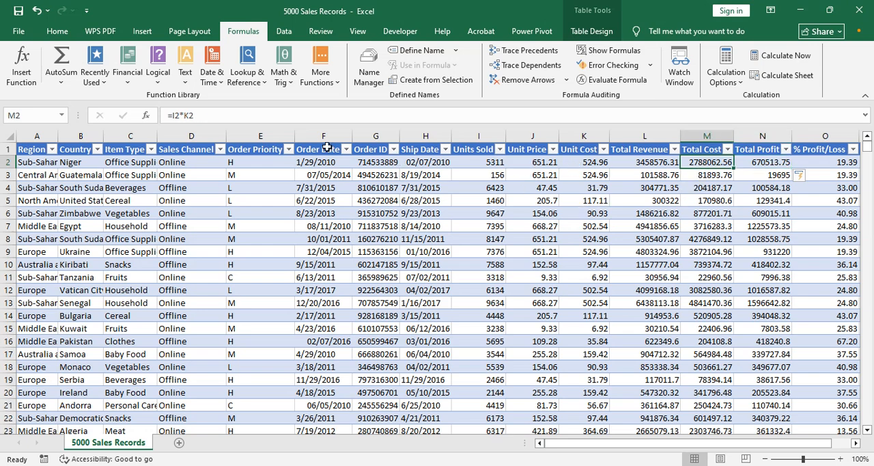
pyautogui.moveTo(199, 115); pyautogui.dragTo(169, 116)
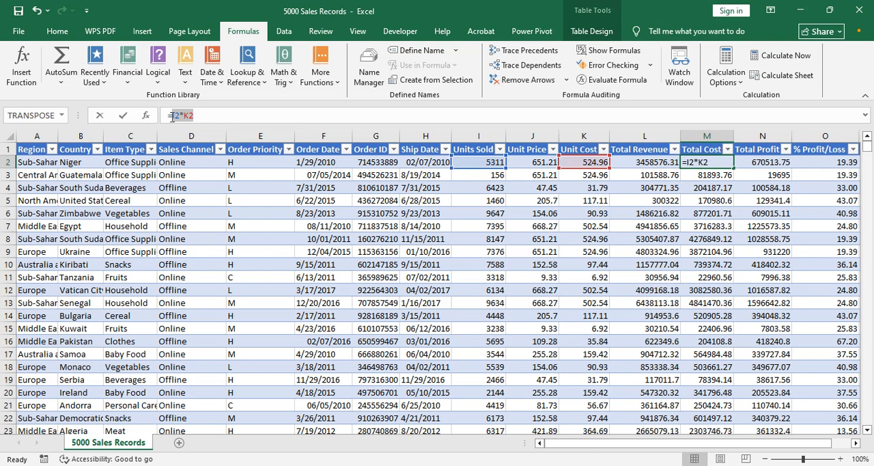
pyautogui.press('Return')
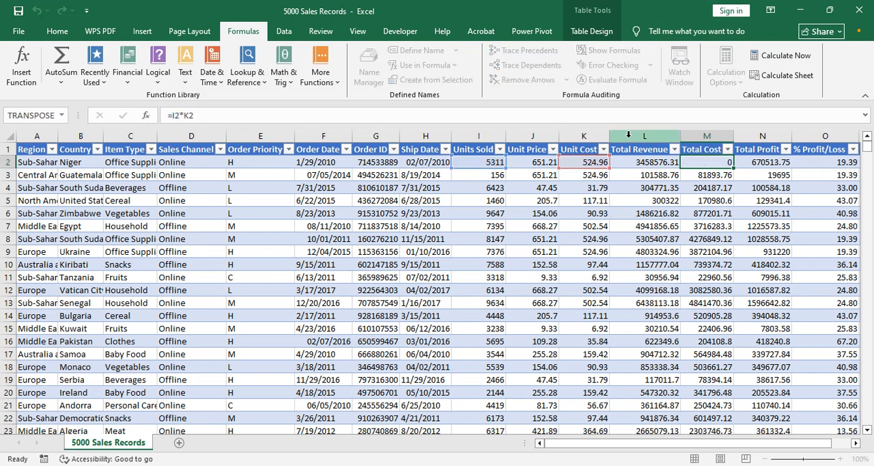
pyautogui.press('Up')
pyautogui.press('Right')
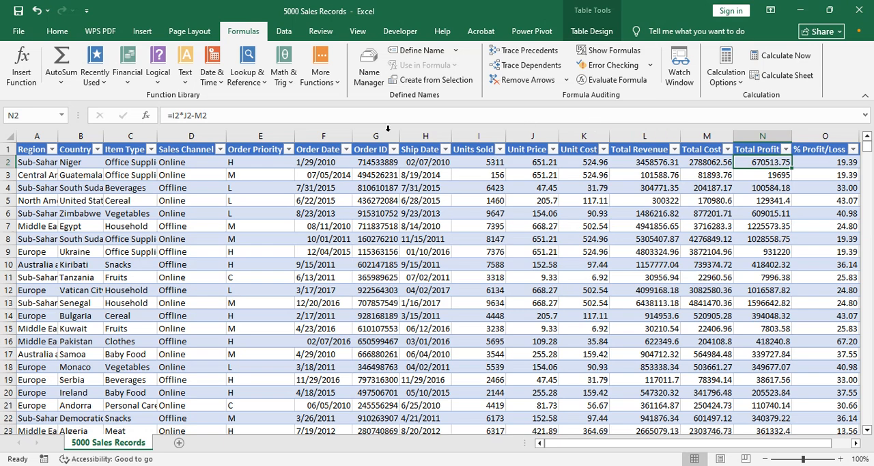
pyautogui.click(205, 113)
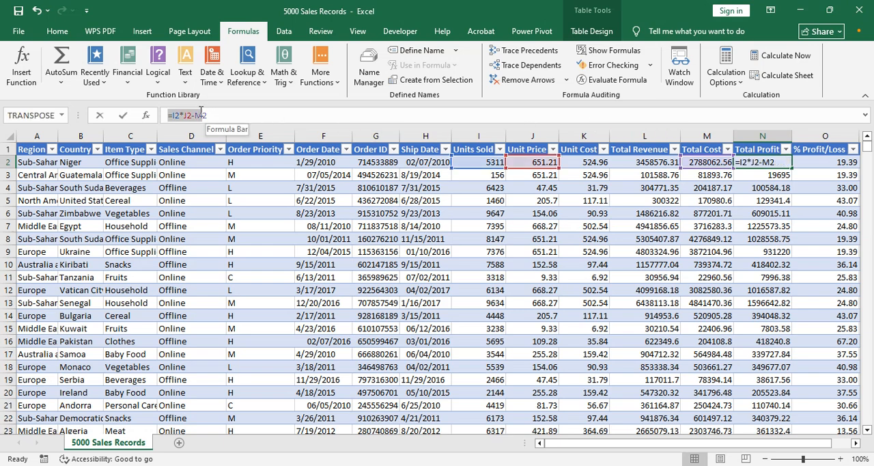
pyautogui.write('I2*K2')
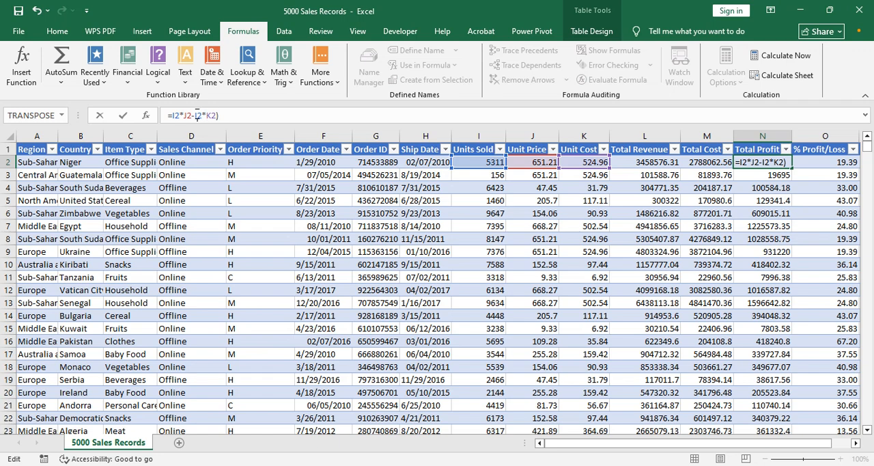
# Step: Enclose both products in the N2 formula in parentheses, giving =(I2*J2)-(I2*K2), and keep N2 selected
pyautogui.write('(')
pyautogui.press('Left')
pyautogui.press('Left')
pyautogui.write(')')
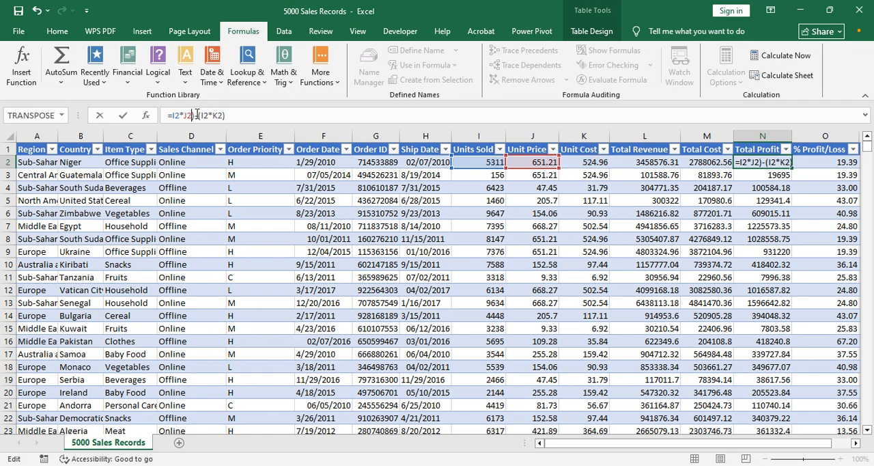
pyautogui.press('Left')
pyautogui.press('Left')
pyautogui.press('Left')
pyautogui.press('Left')
pyautogui.press('Left')
pyautogui.press('Left')
pyautogui.write('(')
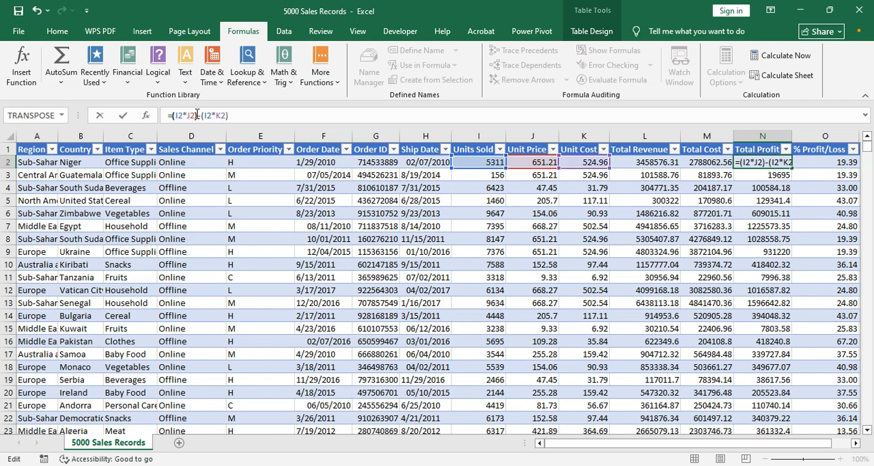
pyautogui.press('Return')
pyautogui.press('Up')
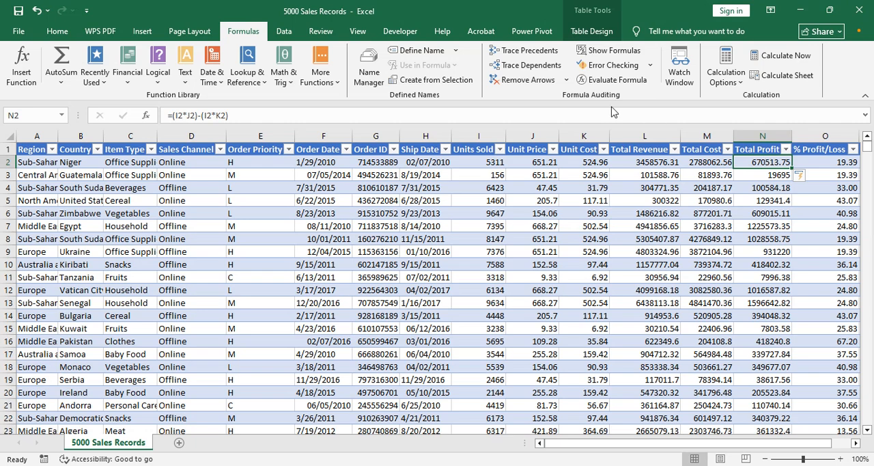
pyautogui.click(614, 80)
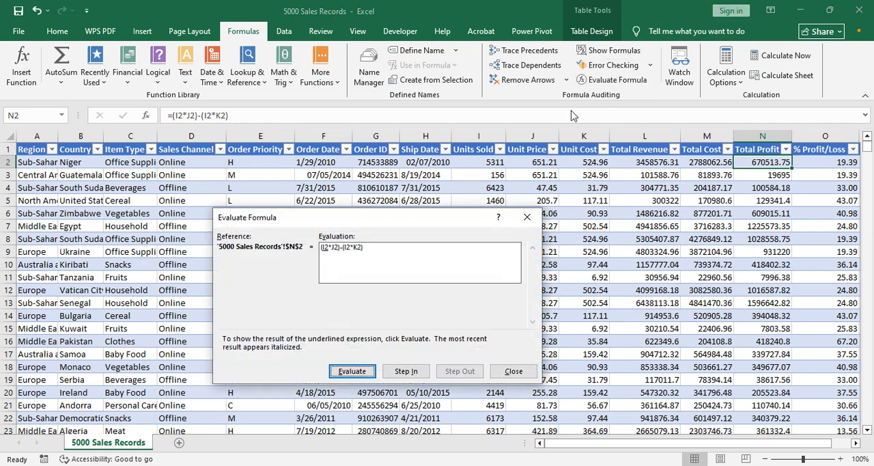
pyautogui.click(358, 375)
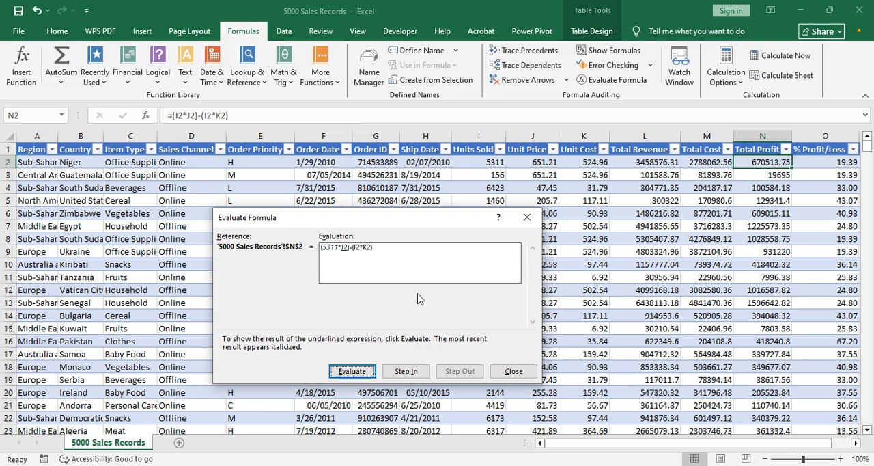
pyautogui.click(526, 218)
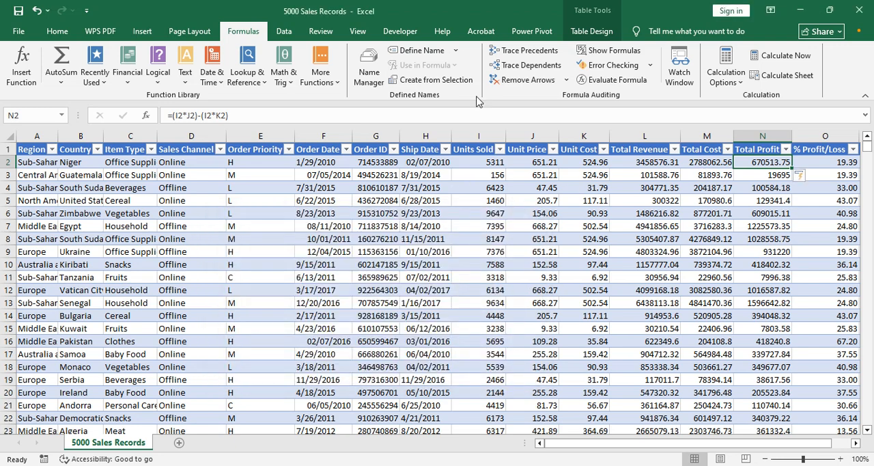
# Step: Evaluate the Total Profit formula in N2 one expression at a time with Evaluate Formula through the final subtraction, and close the evaluation
pyautogui.click(612, 79)
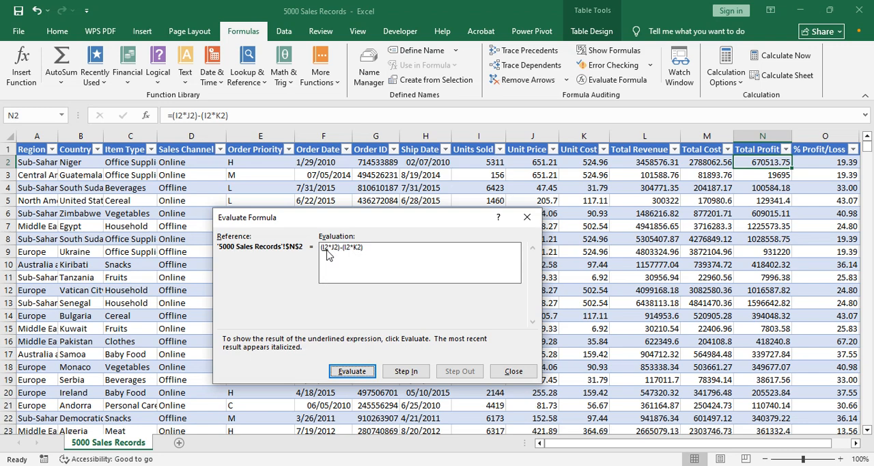
pyautogui.click(369, 371)
pyautogui.click(360, 373)
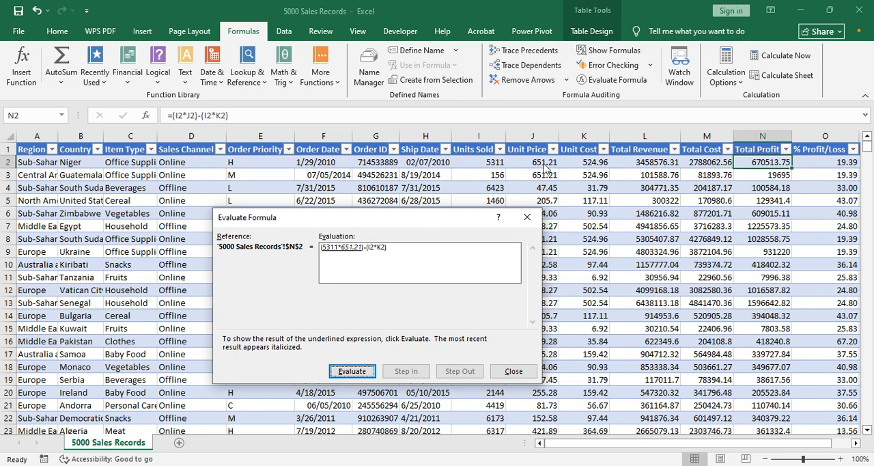
pyautogui.click(352, 373)
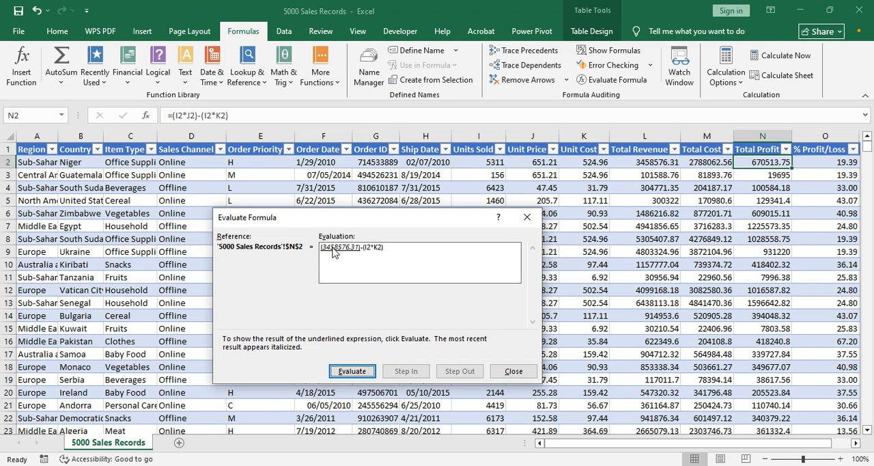
pyautogui.click(361, 372)
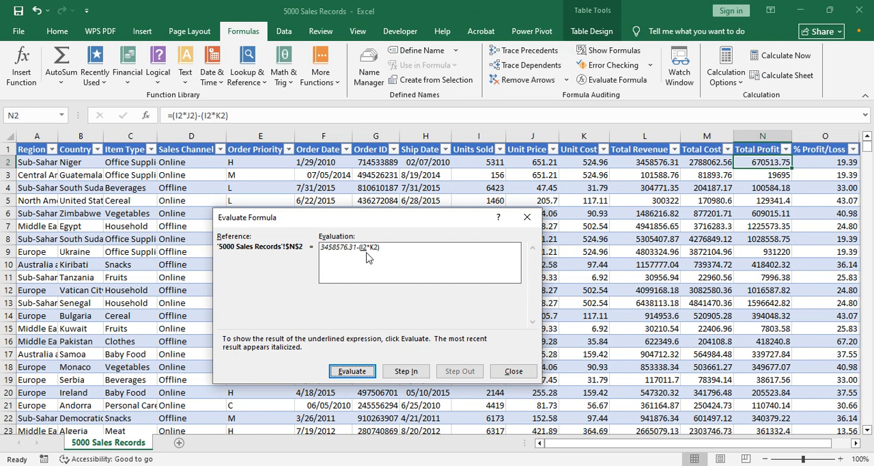
pyautogui.click(353, 370)
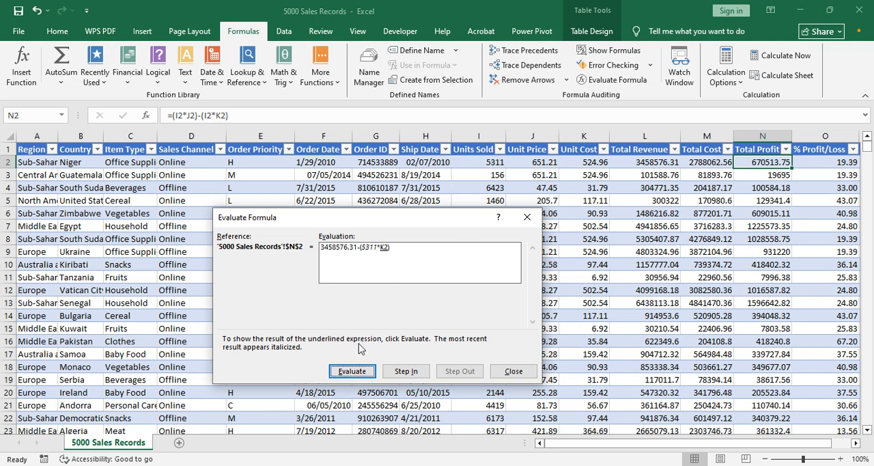
pyautogui.click(355, 373)
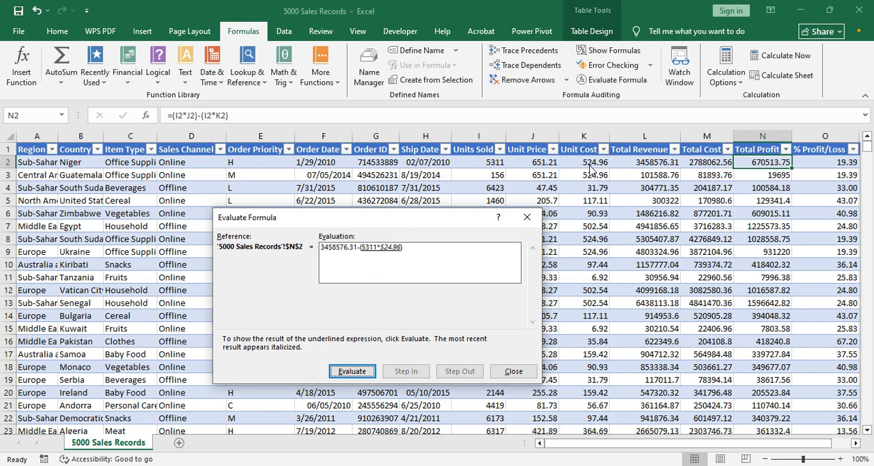
pyautogui.click(355, 375)
pyautogui.click(350, 372)
pyautogui.click(360, 372)
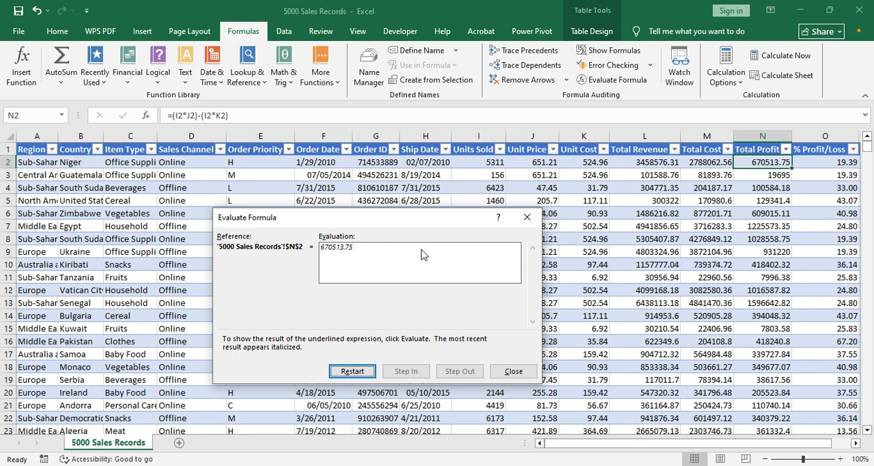
pyautogui.click(527, 217)
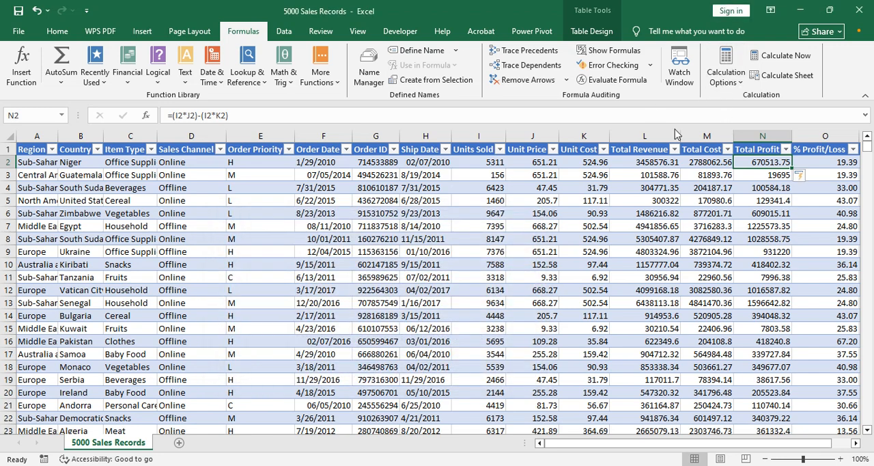
# Step: Evaluate the N2 formula a second time, resolving both bracketed products and their difference, and close the evaluation
pyautogui.click(611, 80)
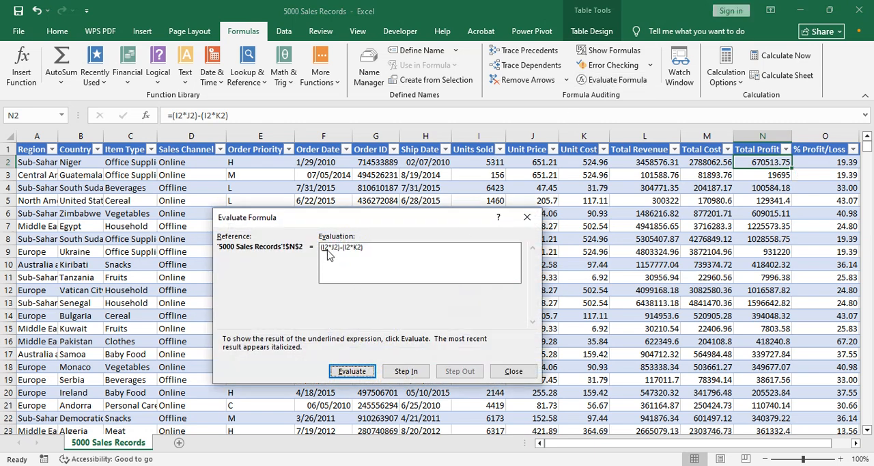
pyautogui.click(373, 371)
pyautogui.click(355, 371)
pyautogui.click(362, 374)
pyautogui.click(362, 372)
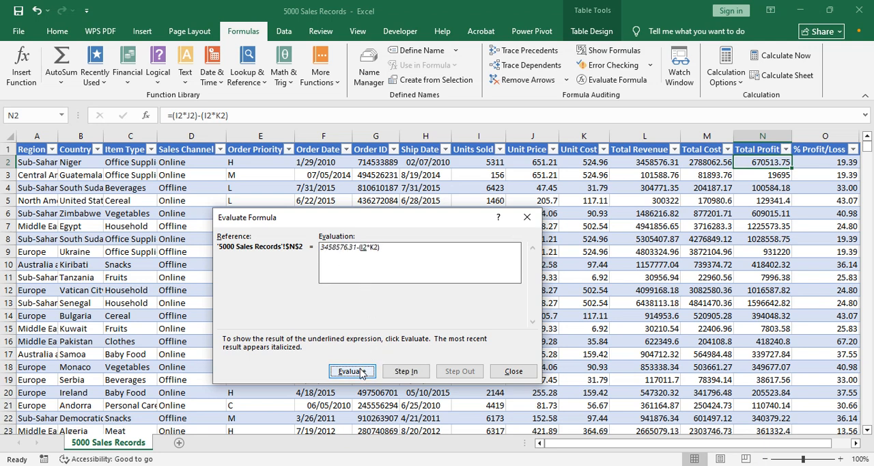
pyautogui.click(362, 372)
pyautogui.click(362, 372)
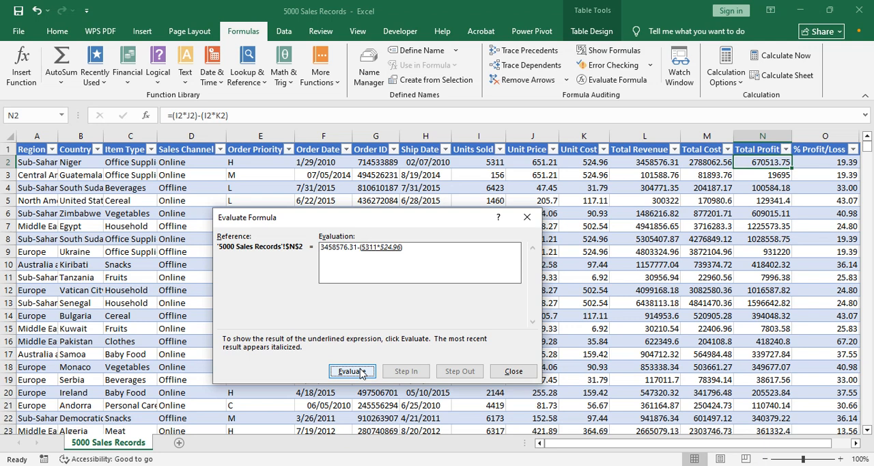
pyautogui.click(362, 372)
pyautogui.click(362, 372)
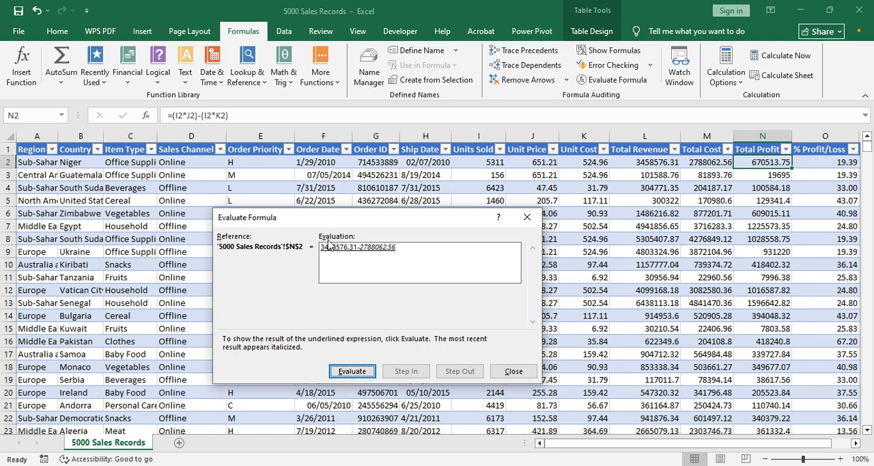
pyautogui.click(349, 372)
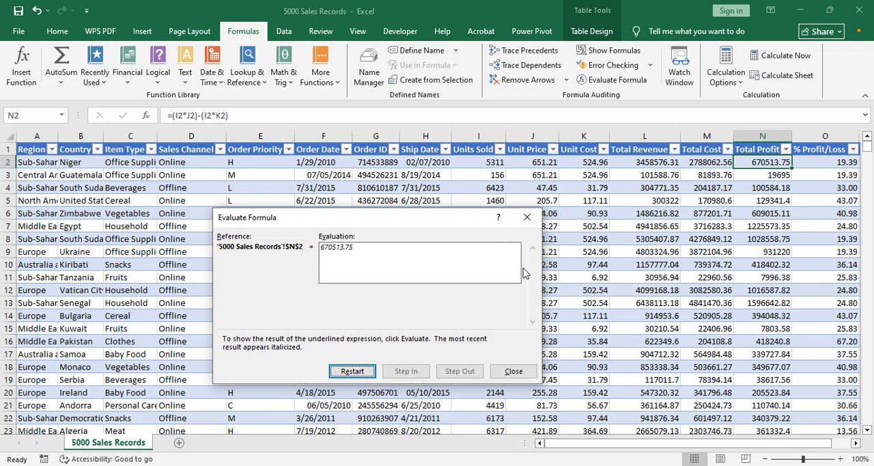
pyautogui.click(527, 219)
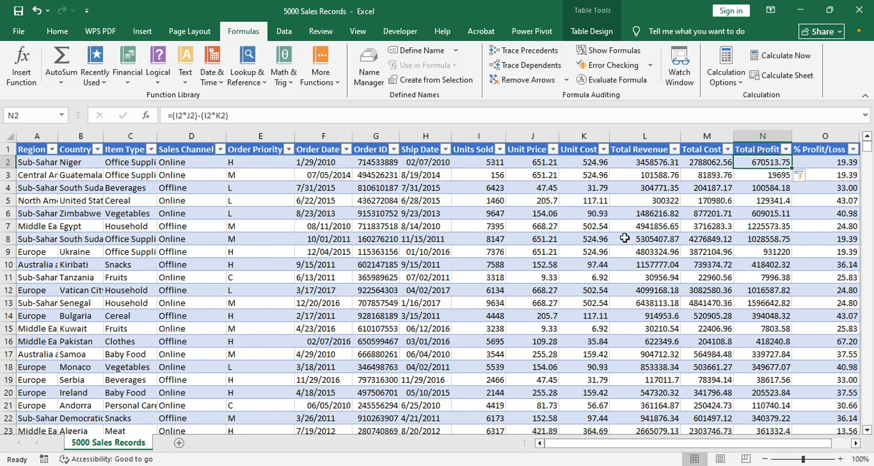
# Step: Show the sheet's formulas in place of values, examine the calculated columns from Total Revenue to Grade, and turn Show Formulas off
pyautogui.click(608, 53)
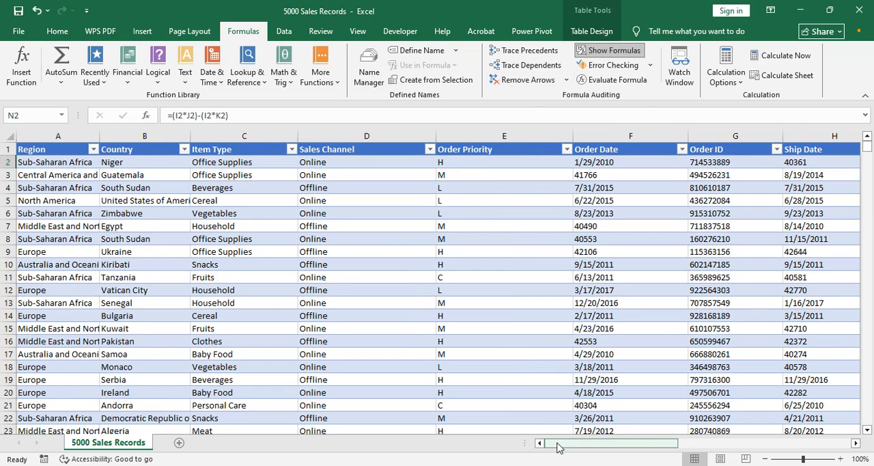
pyautogui.moveTo(558, 445); pyautogui.dragTo(743, 461)
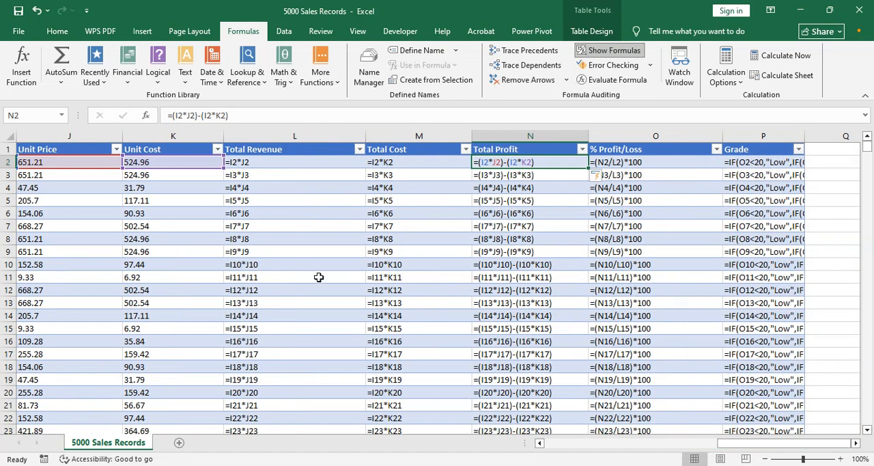
pyautogui.press('Down')
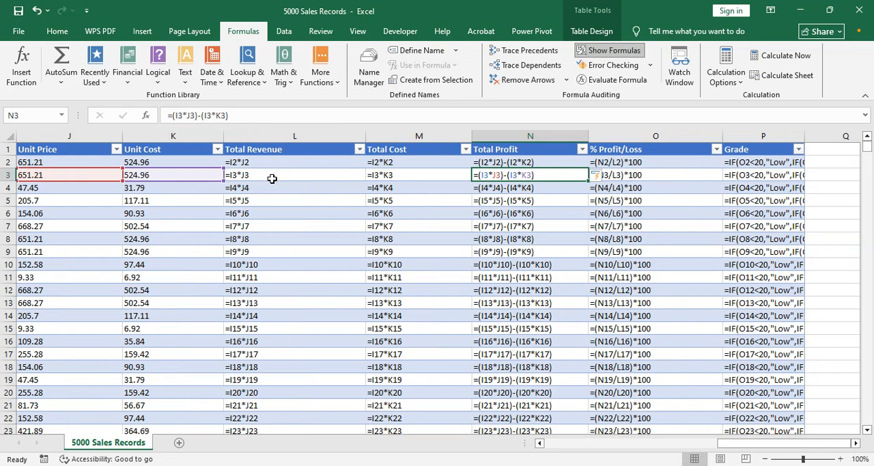
pyautogui.click(856, 184)
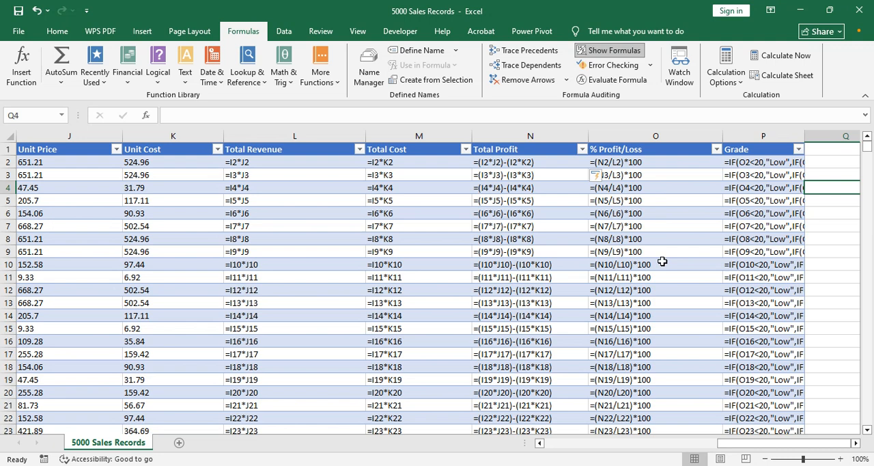
pyautogui.click(608, 50)
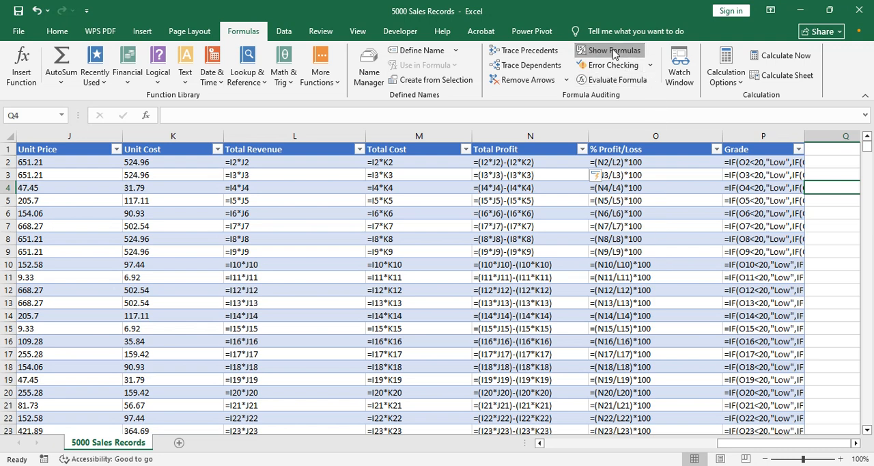
# Step: Run Error Checking on the entire sales sheet and dismiss the completion message
pyautogui.moveTo(683, 443); pyautogui.dragTo(556, 456)
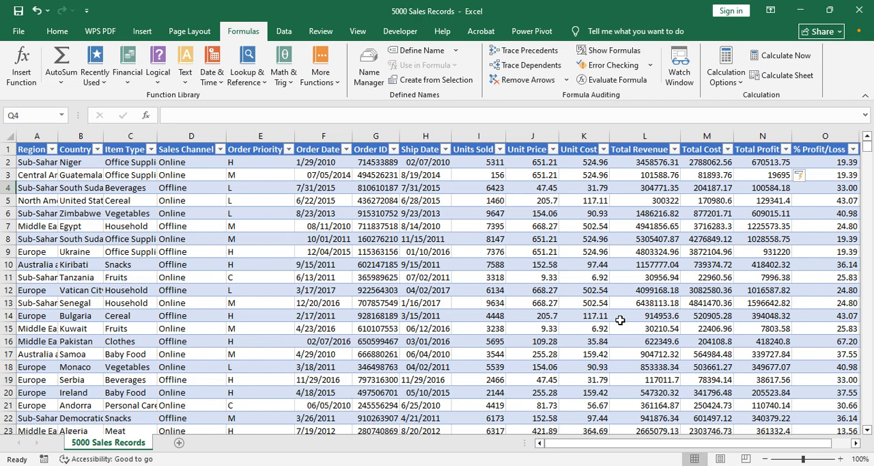
pyautogui.click(615, 66)
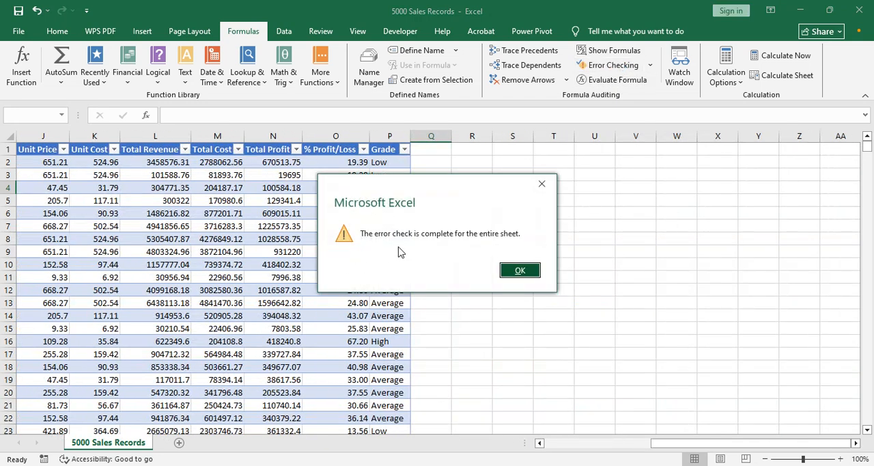
pyautogui.click(521, 270)
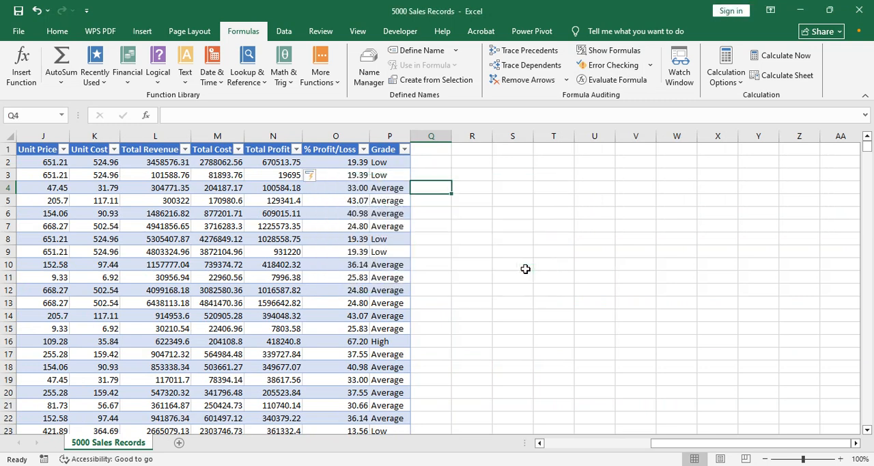
# Step: Clear the Units Sold value in I92, the Slovenia Meat record
pyautogui.moveTo(689, 450); pyautogui.dragTo(556, 451)
pyautogui.click(528, 393)
pyautogui.scroll(-7, 525, 393)
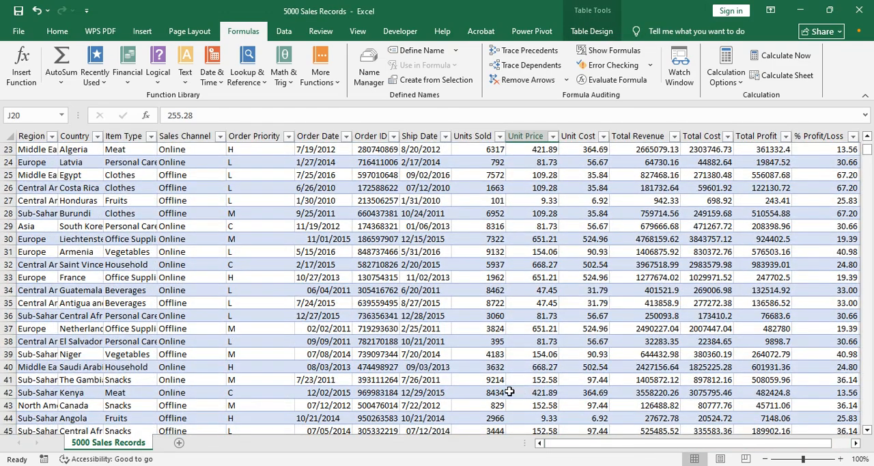
pyautogui.click(495, 394)
pyautogui.press('Down')
pyautogui.press('Down')
pyautogui.press('Down')
pyautogui.press('Down')
pyautogui.press('Down')
pyautogui.press('Down')
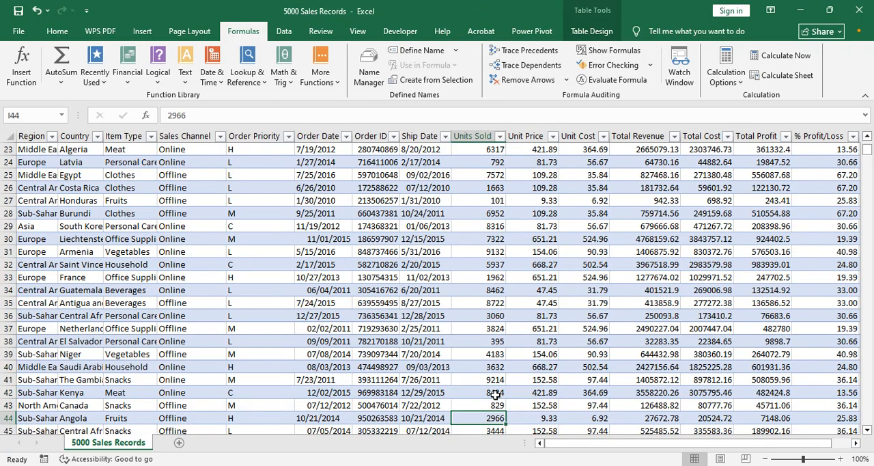
pyautogui.press('pagedown')
pyautogui.press('pagedown')
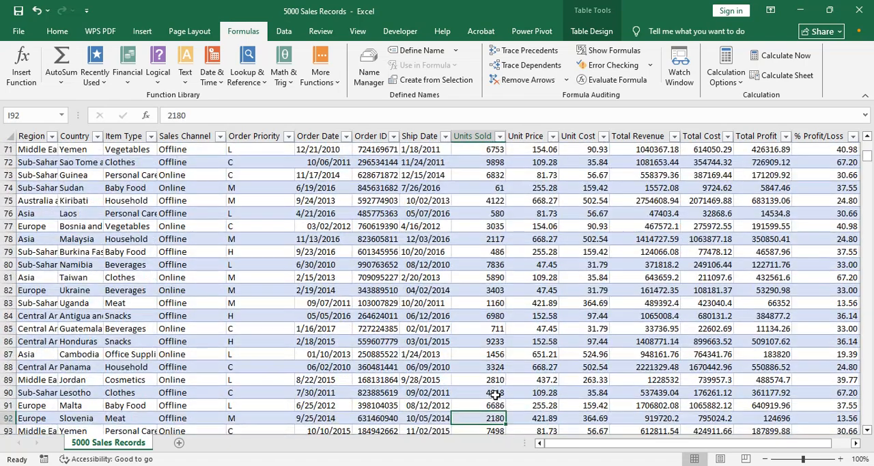
pyautogui.press('Delete')
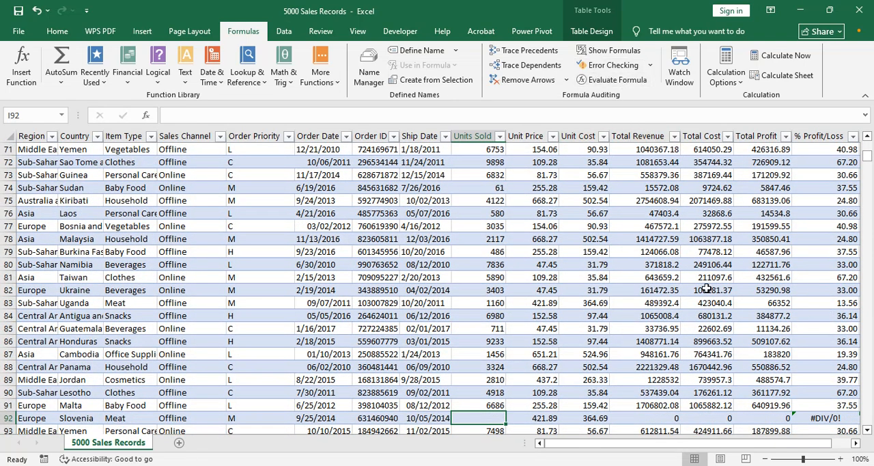
# Step: Run Error Checking from the start of the sheet, review the error details for O92, and undo the clearing of I92
pyautogui.moveTo(869, 160); pyautogui.dragTo(867, 142)
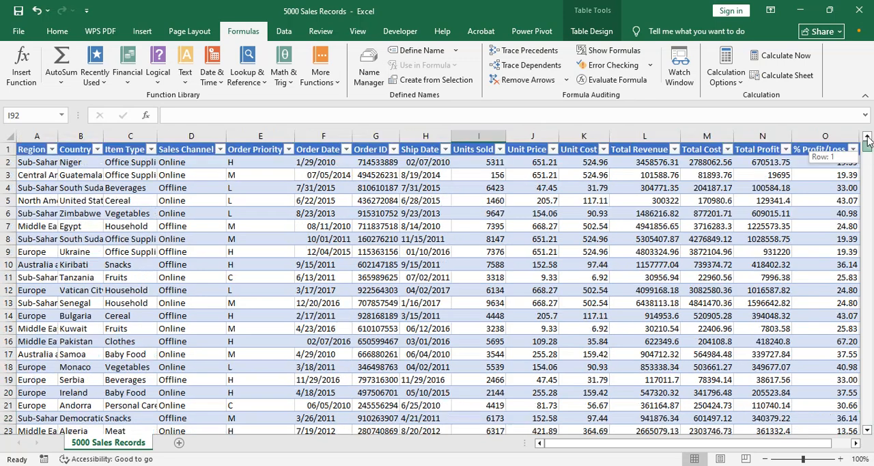
pyautogui.click(605, 65)
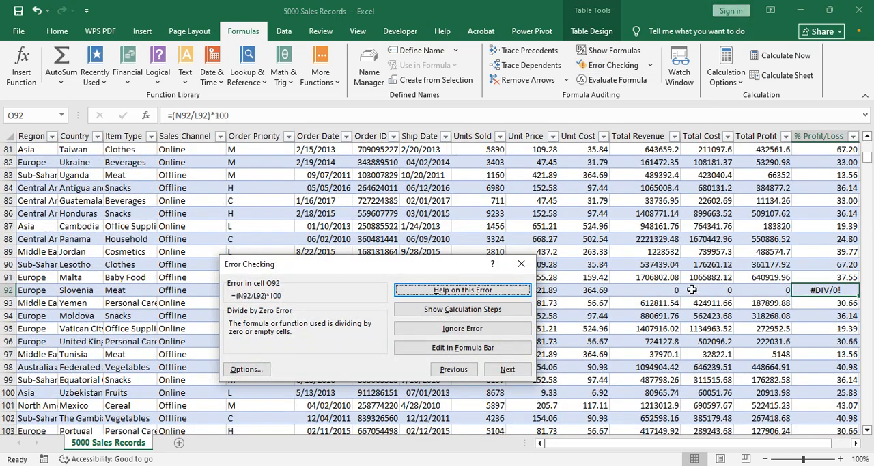
pyautogui.moveTo(441, 268); pyautogui.dragTo(339, 266)
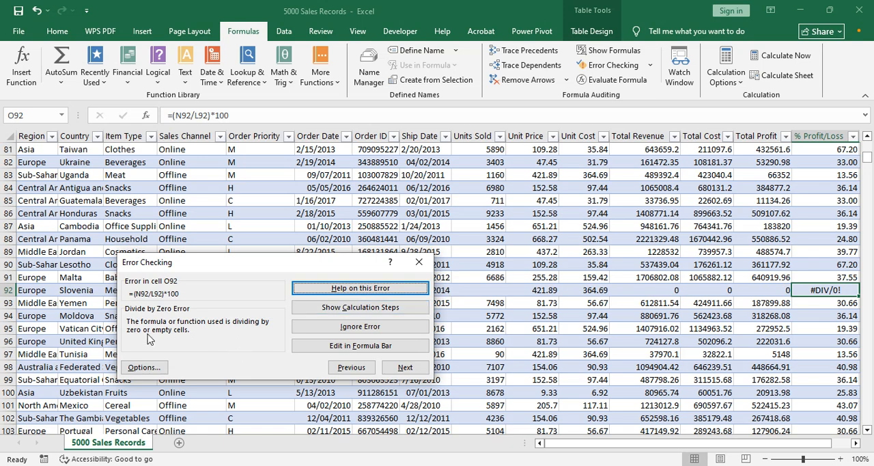
pyautogui.click(418, 262)
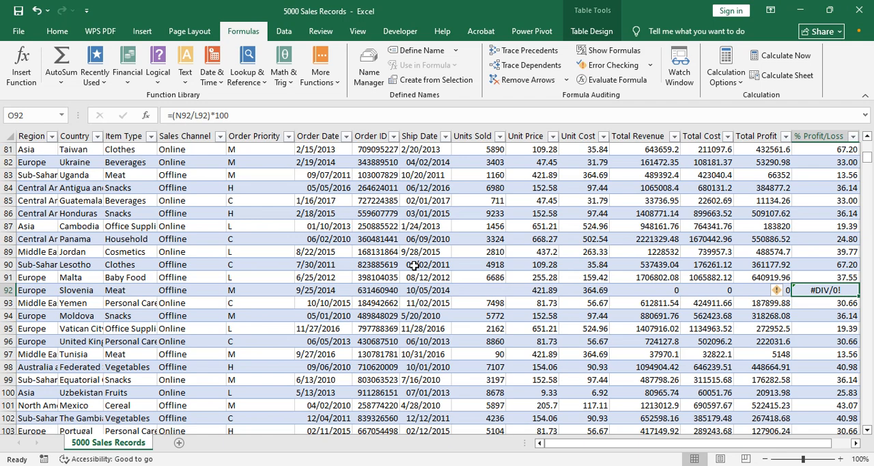
pyautogui.hotkey('ctrl', 'z')
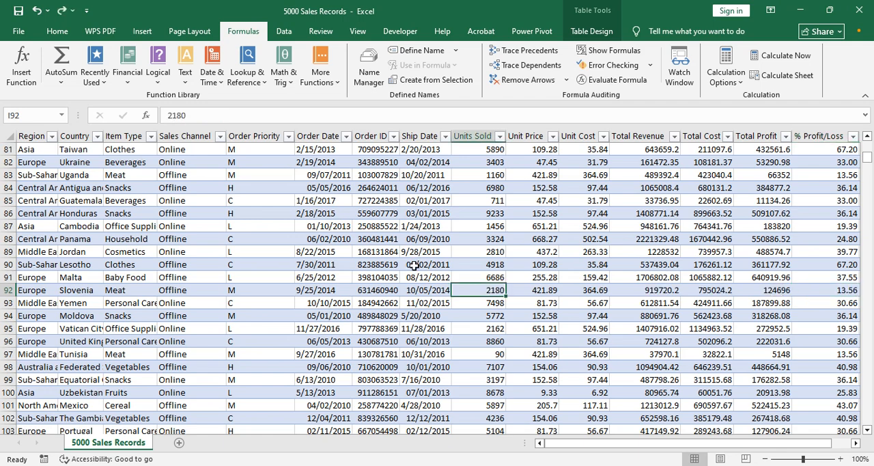